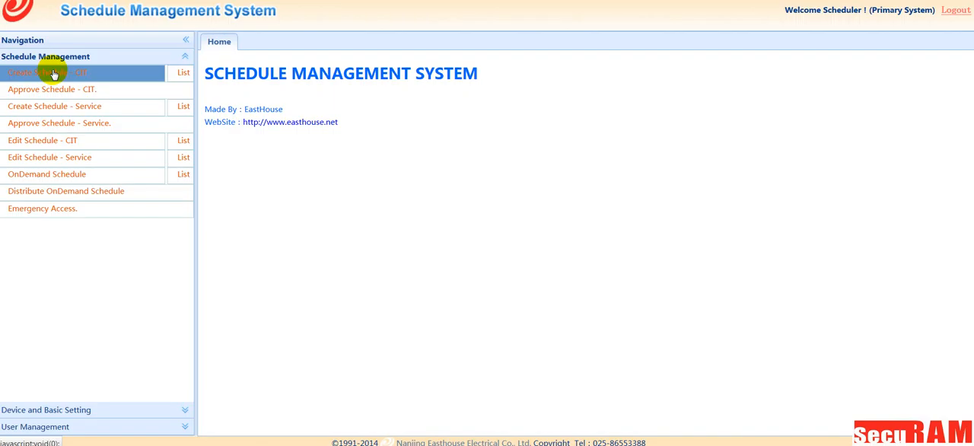
Step: Start a new CIT schedule dated 4/4/2016 with start time 10 and end time 17
click(53, 74)
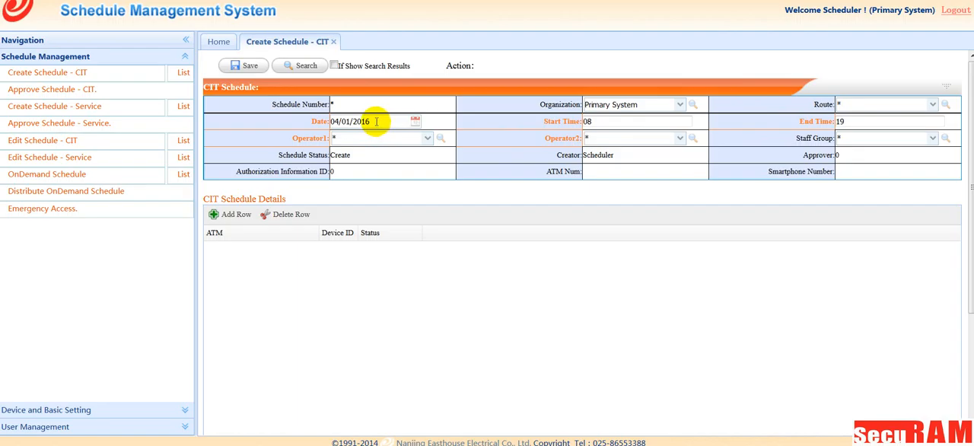
click(416, 121)
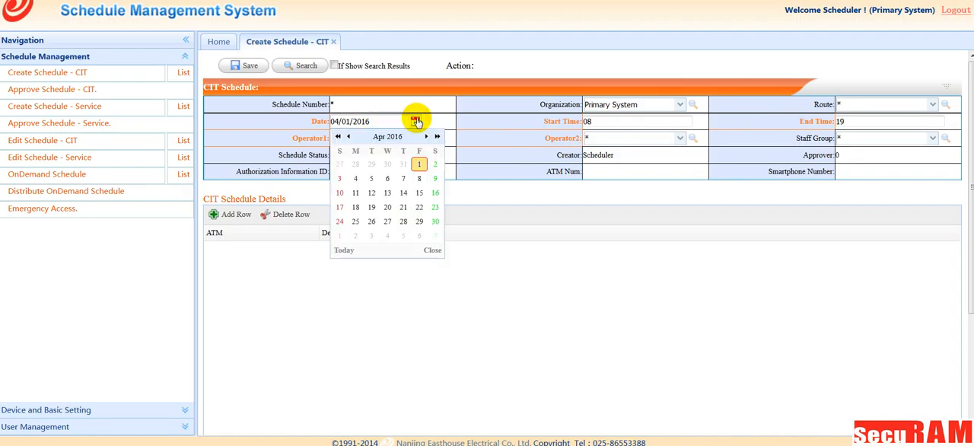
click(355, 179)
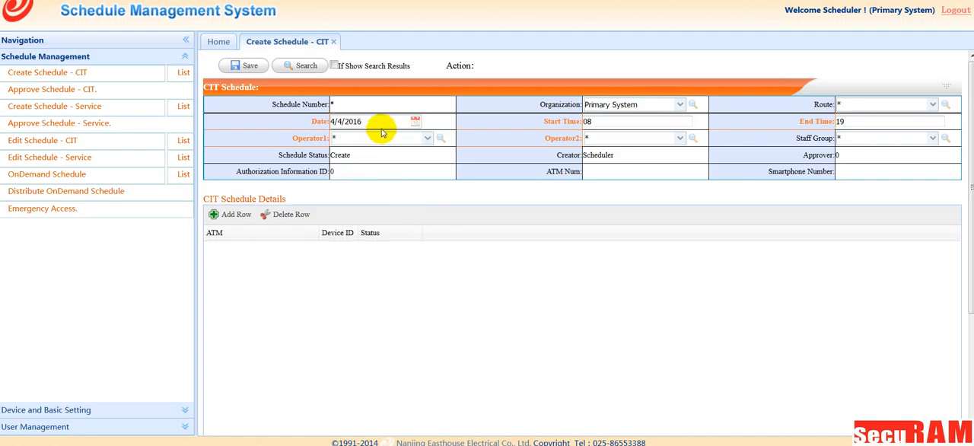
double_click(587, 122)
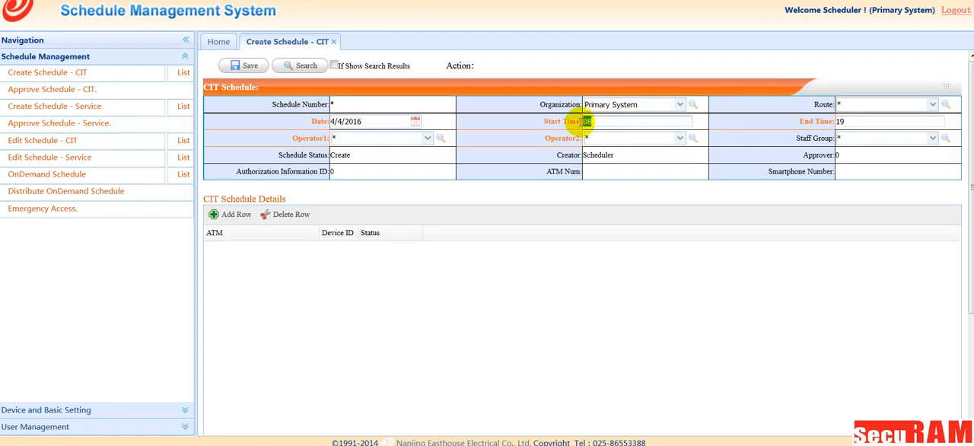
text(10)
click(773, 125)
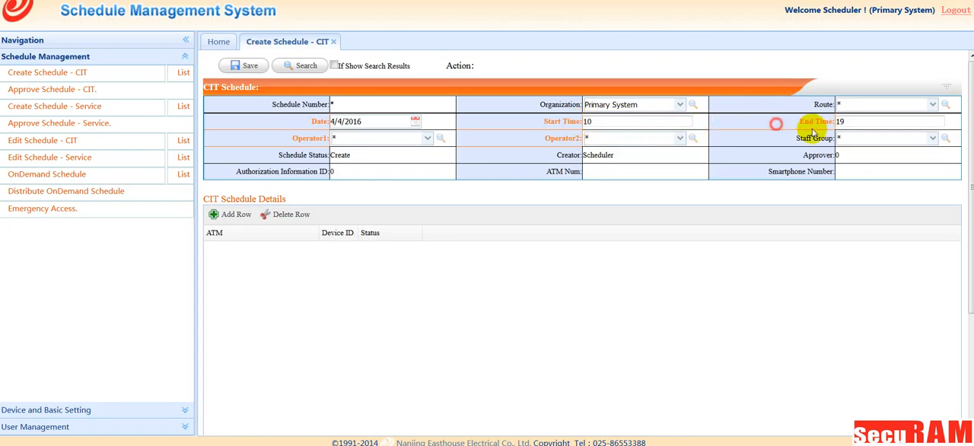
drag(849, 121, 839, 122)
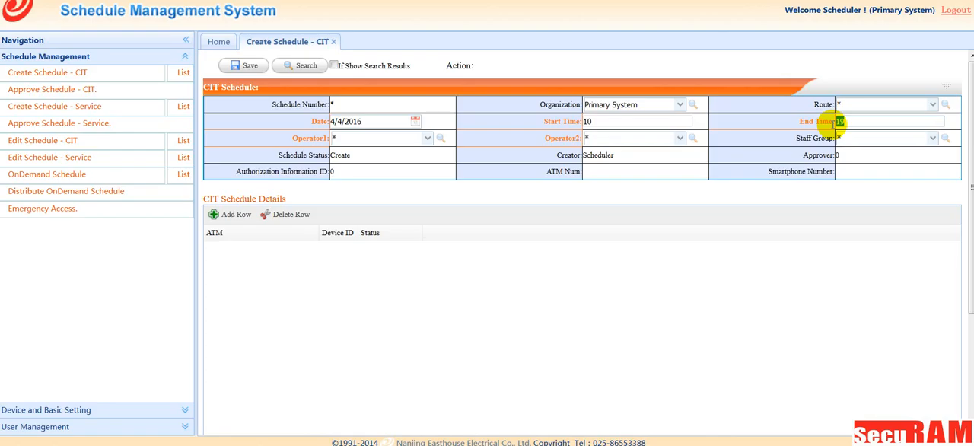
text(17)
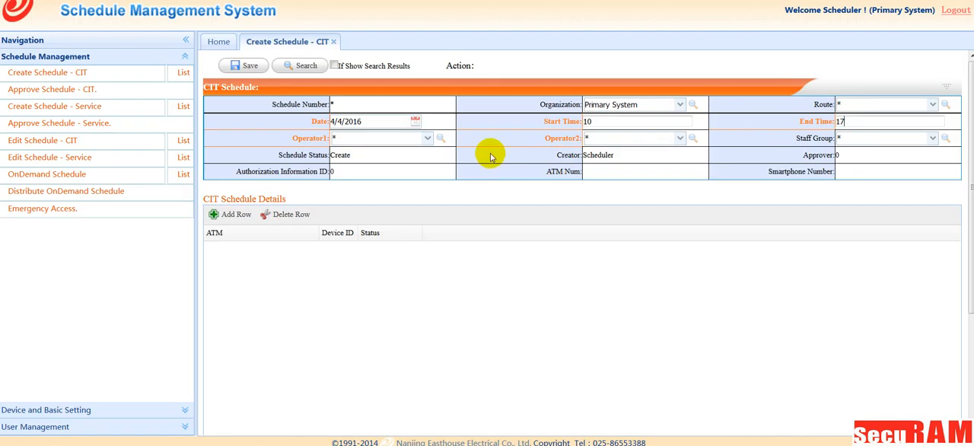
Step: Assign Unlocker_3000 as Operator1 of the CIT schedule
click(439, 138)
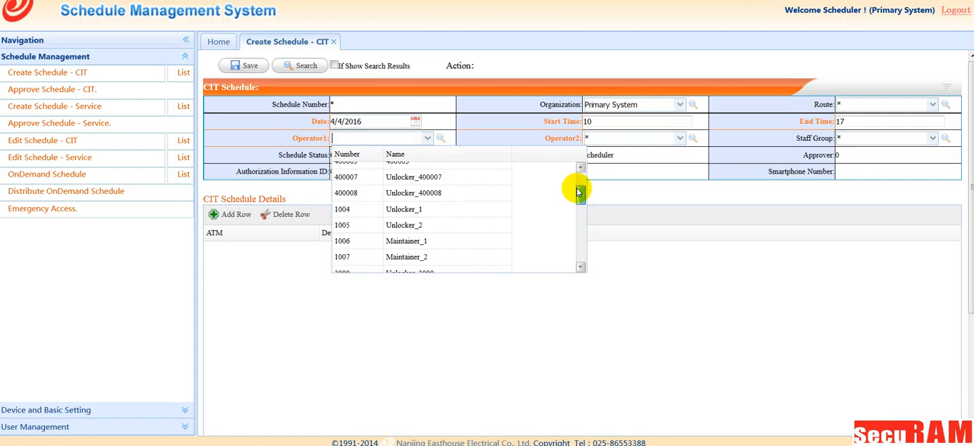
drag(576, 178, 578, 209)
click(428, 197)
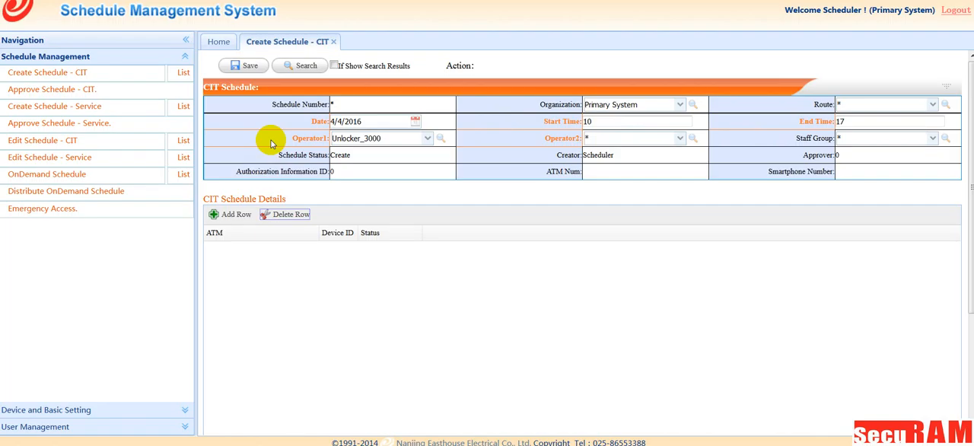
Step: Add a row for ATM22 to the CIT schedule details
click(217, 216)
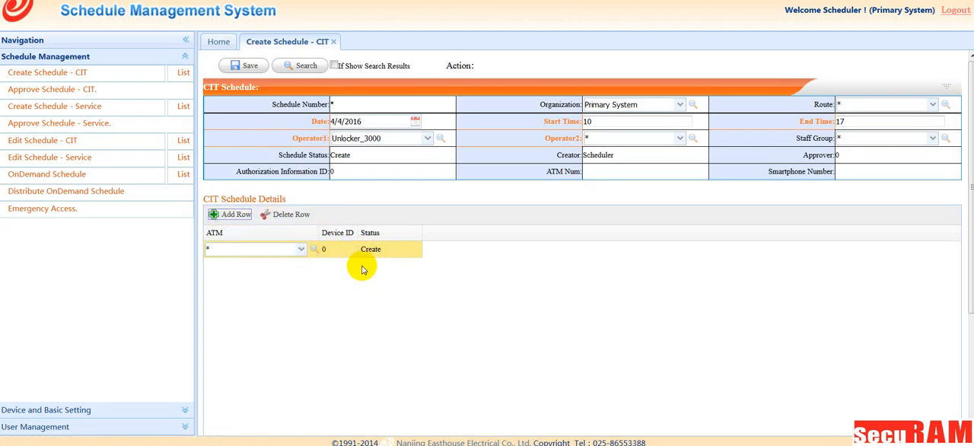
click(314, 251)
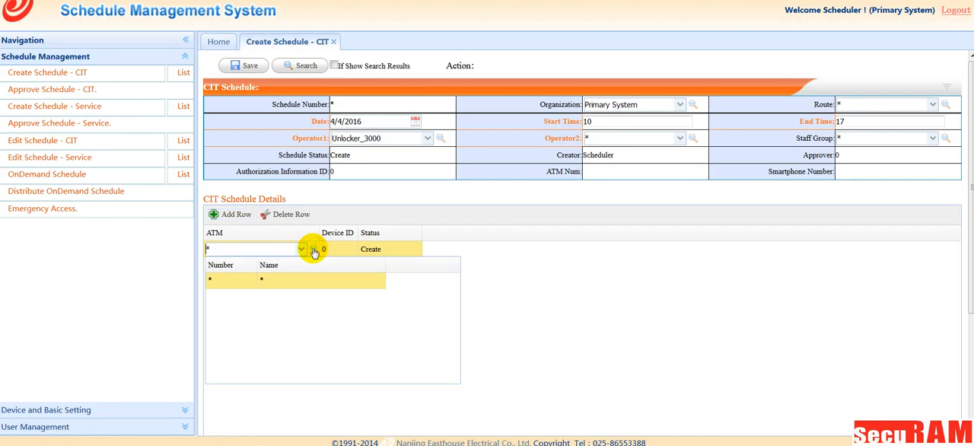
mouse_move(455, 294)
mouse_down()
mouse_move(456, 328)
mouse_move(457, 304)
mouse_up()
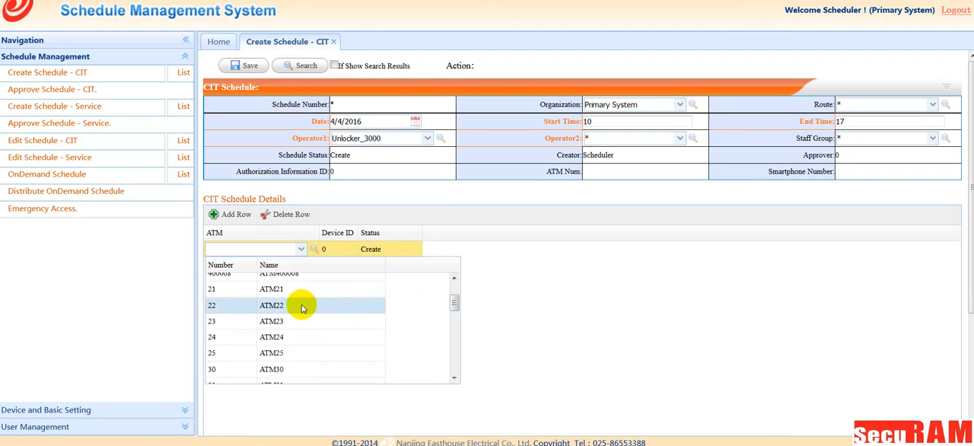
click(273, 305)
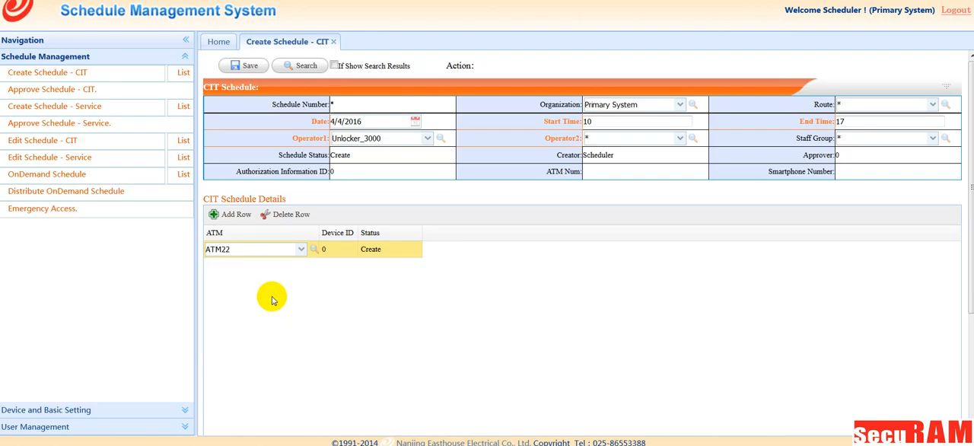
click(379, 252)
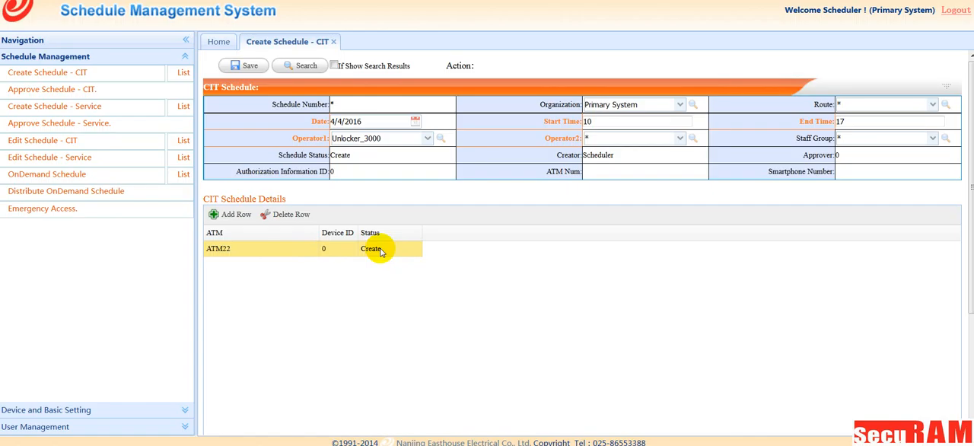
Step: Add a second row for ATM24 to the CIT schedule details
click(219, 214)
click(302, 264)
click(278, 354)
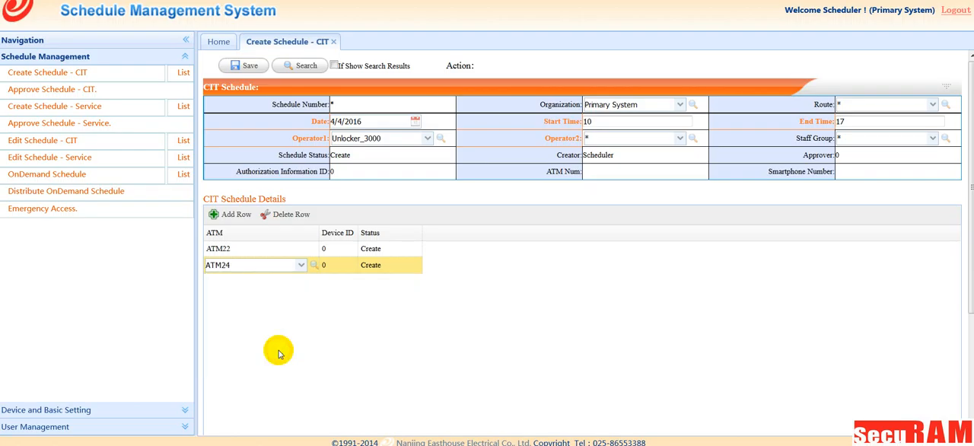
click(401, 266)
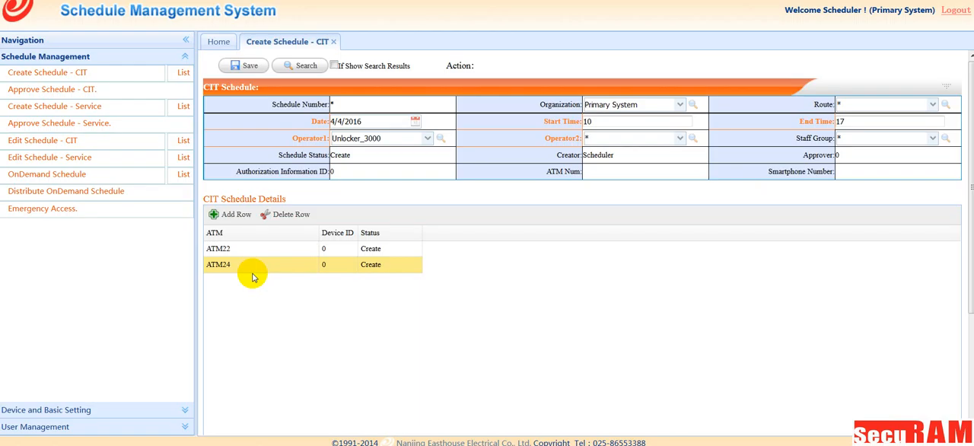
Step: Save the CIT schedule and submit it for approval
click(247, 67)
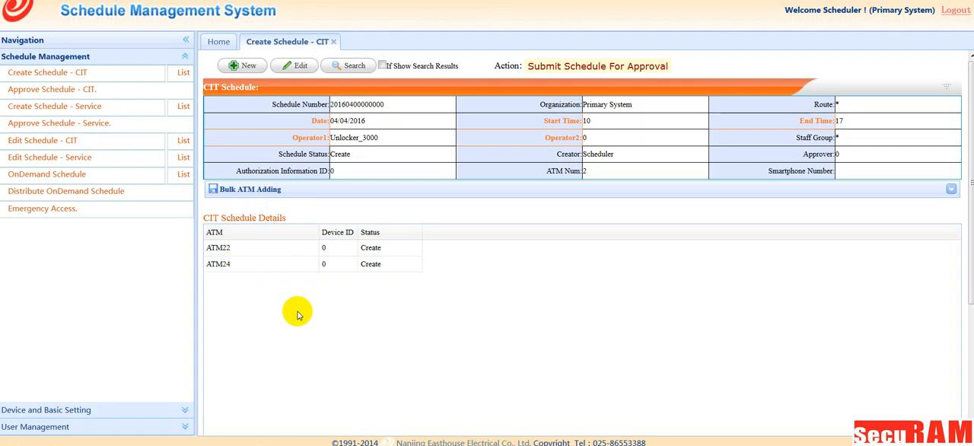
click(581, 67)
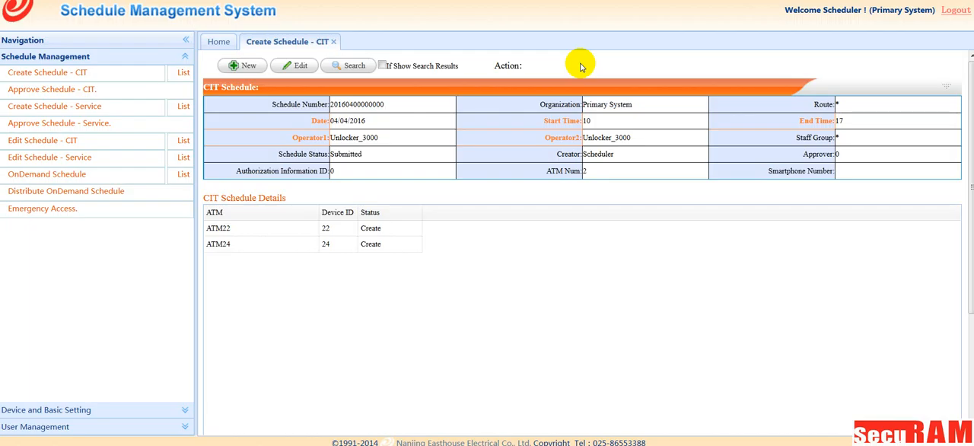
Step: Log out of the scheduler account and log in as the schedule approver with that account's user name and password
click(961, 12)
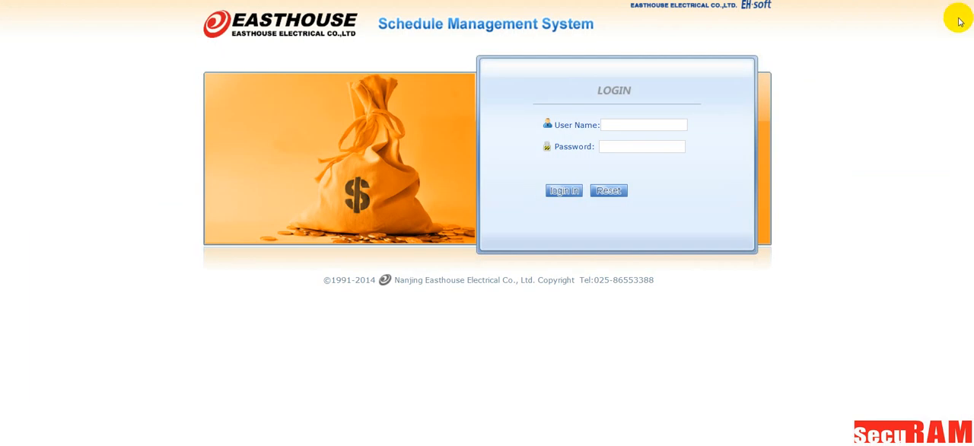
click(640, 125)
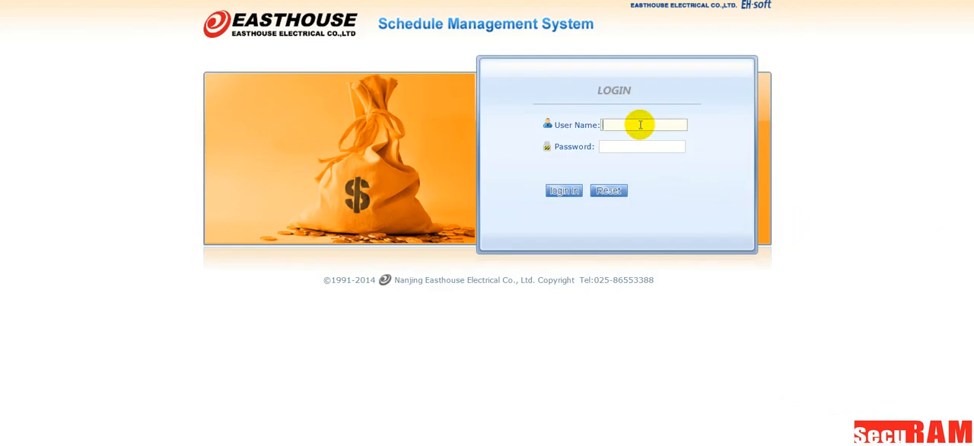
click(625, 145)
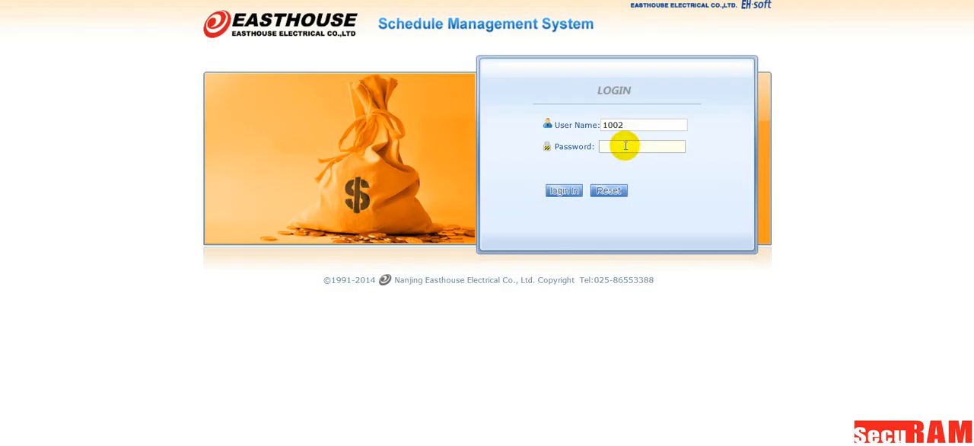
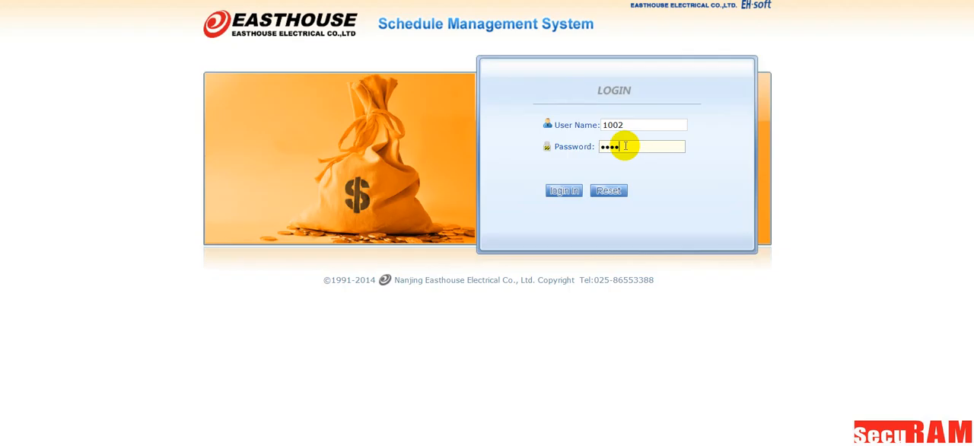
click(556, 190)
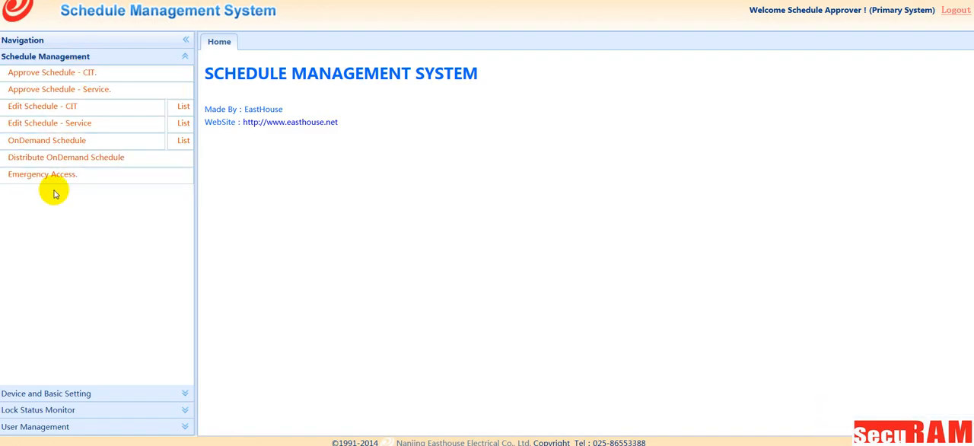
Step: Open the submitted CIT schedule dated 20160404 from the approval list and approve it
click(51, 76)
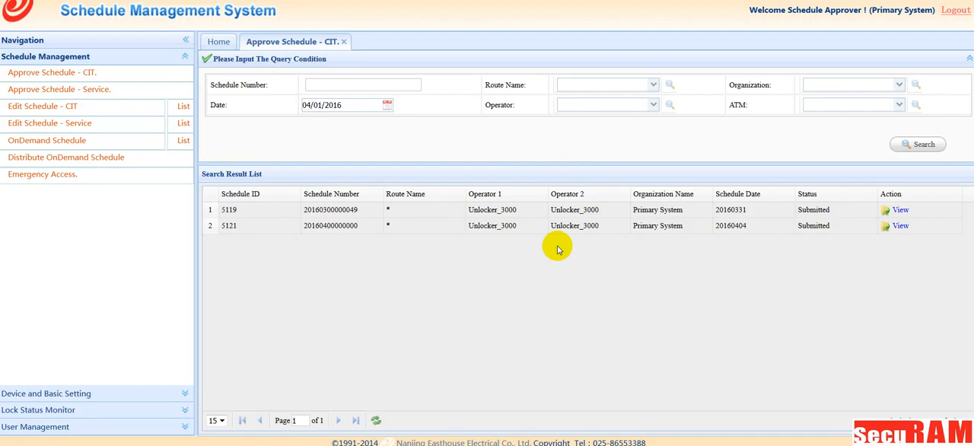
click(902, 226)
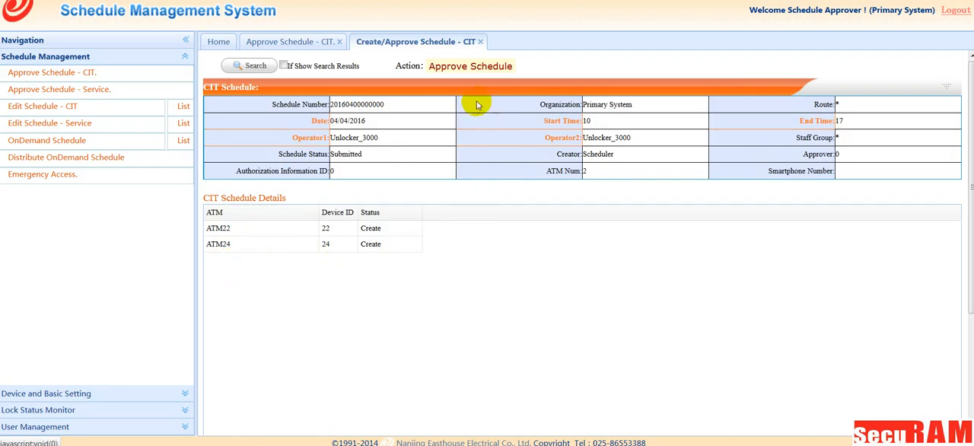
click(466, 66)
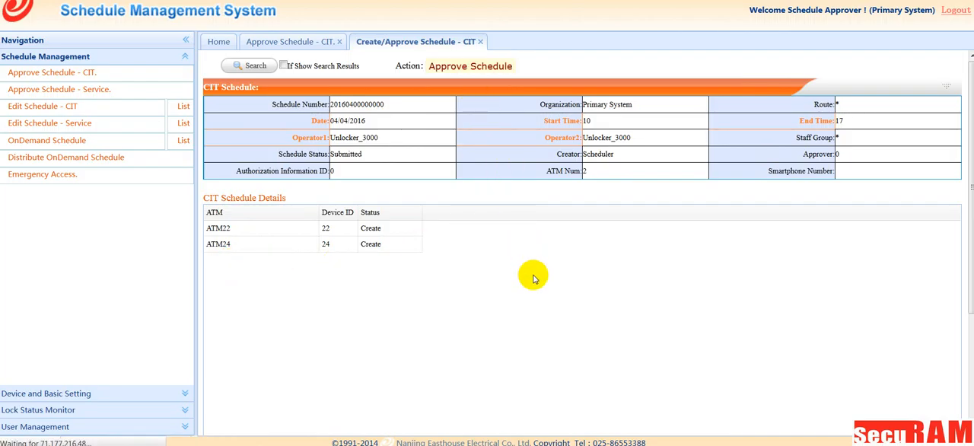